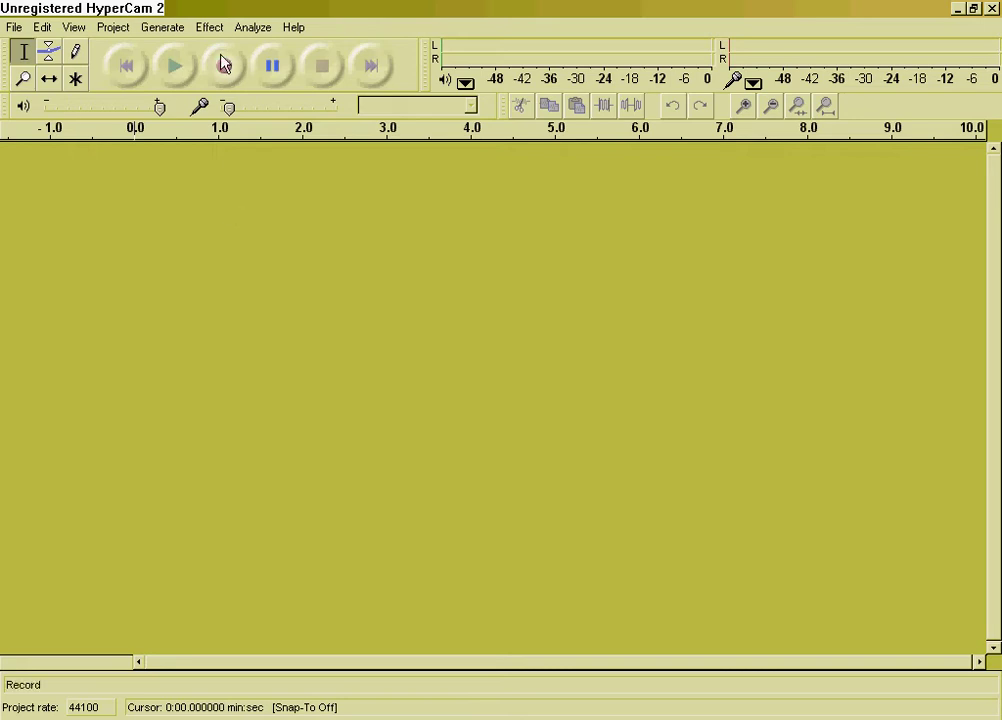
Open the Project menu to reach the audio import options in the empty 44100 Hz project
left_click(116, 27)
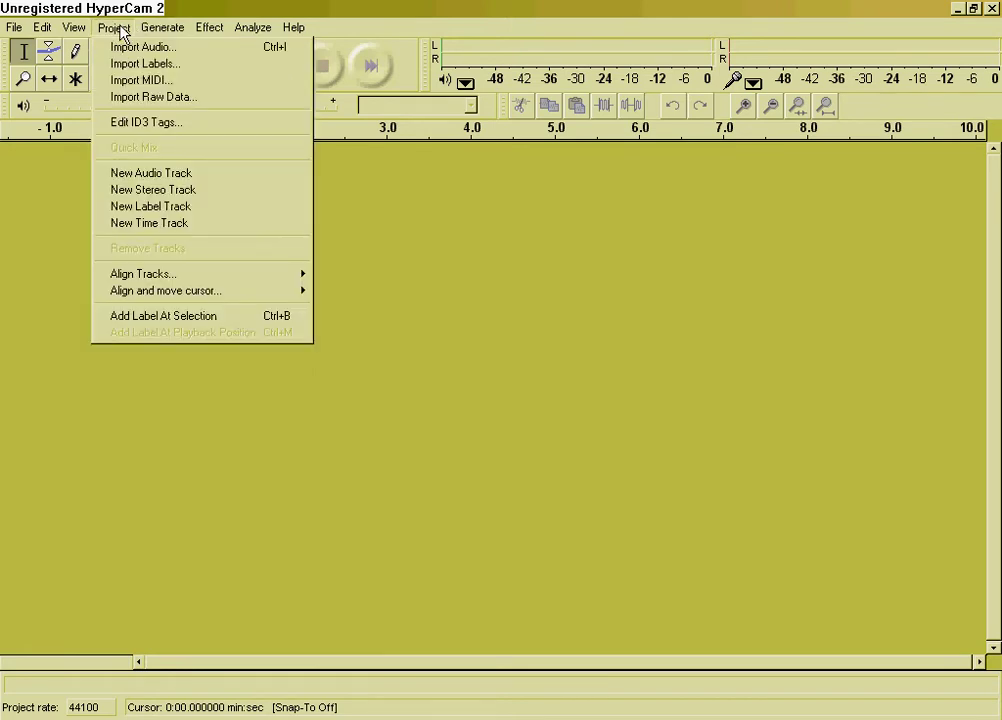
Import the song 'Deep Purple - Smoke On The Water' as a stereo track
left_click(181, 49)
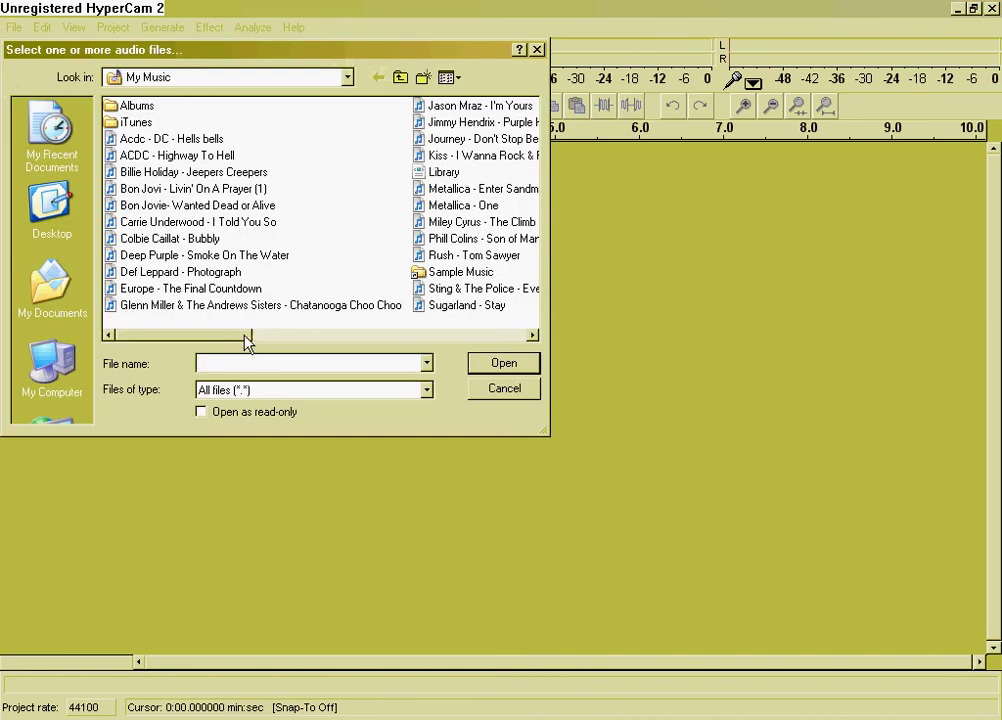
left_click(205, 255)
left_click(512, 367)
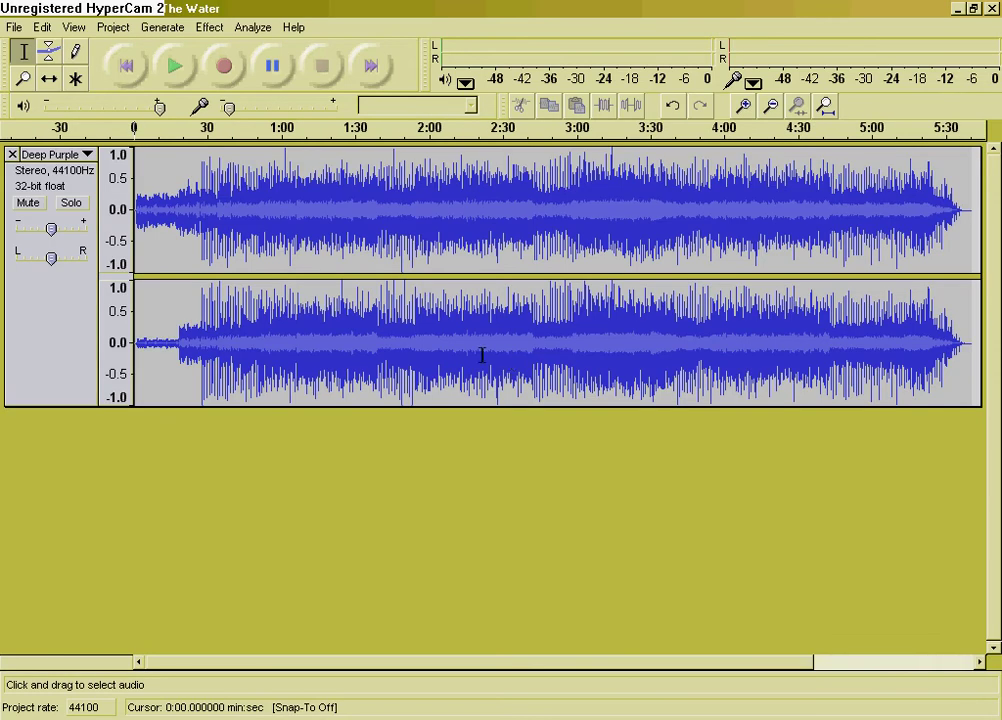
Select the entire 5:42 song track and bring up the Effect menu
left_click_drag(977, 368, 136, 374)
left_click(43, 371)
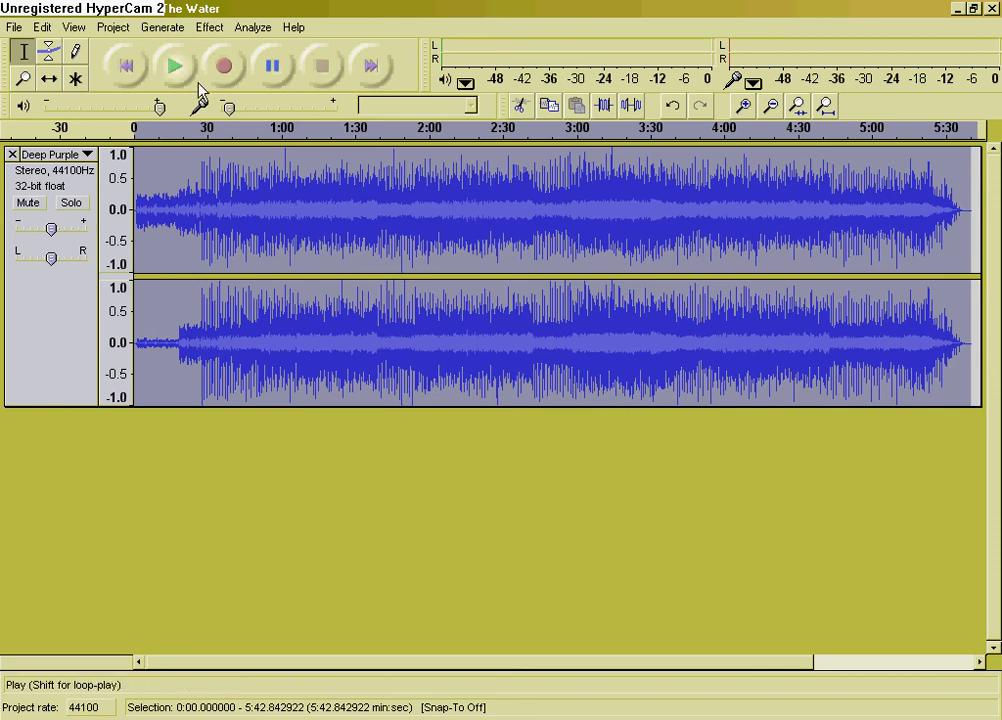
left_click(207, 28)
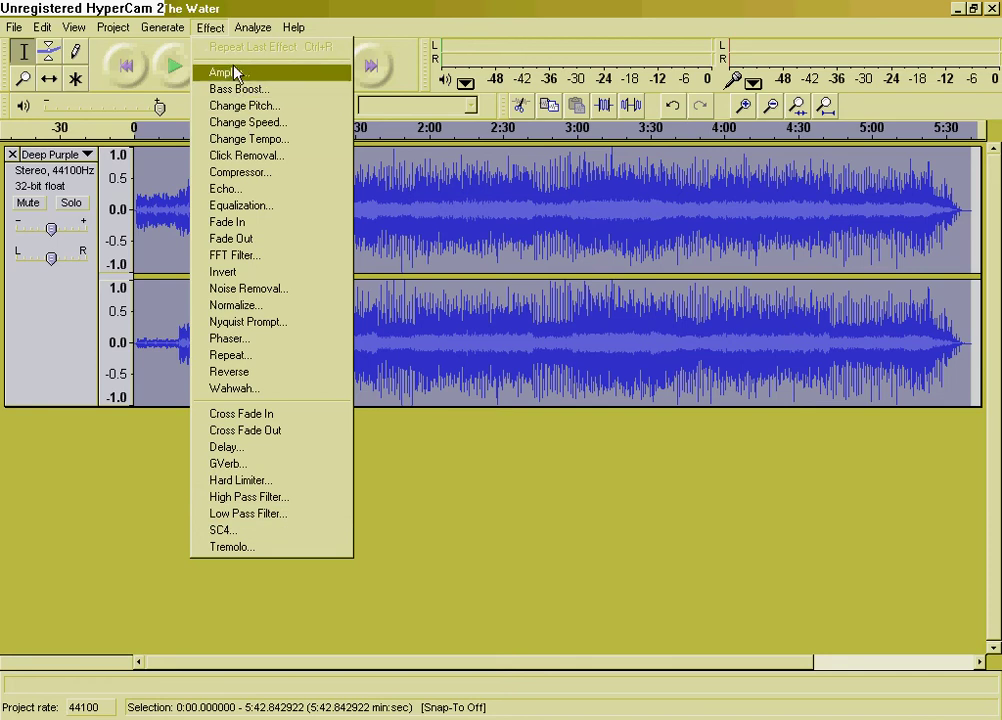
Apply Change Pitch to the song with an 83.523 percent (10.51 semitone) increase
left_click(256, 116)
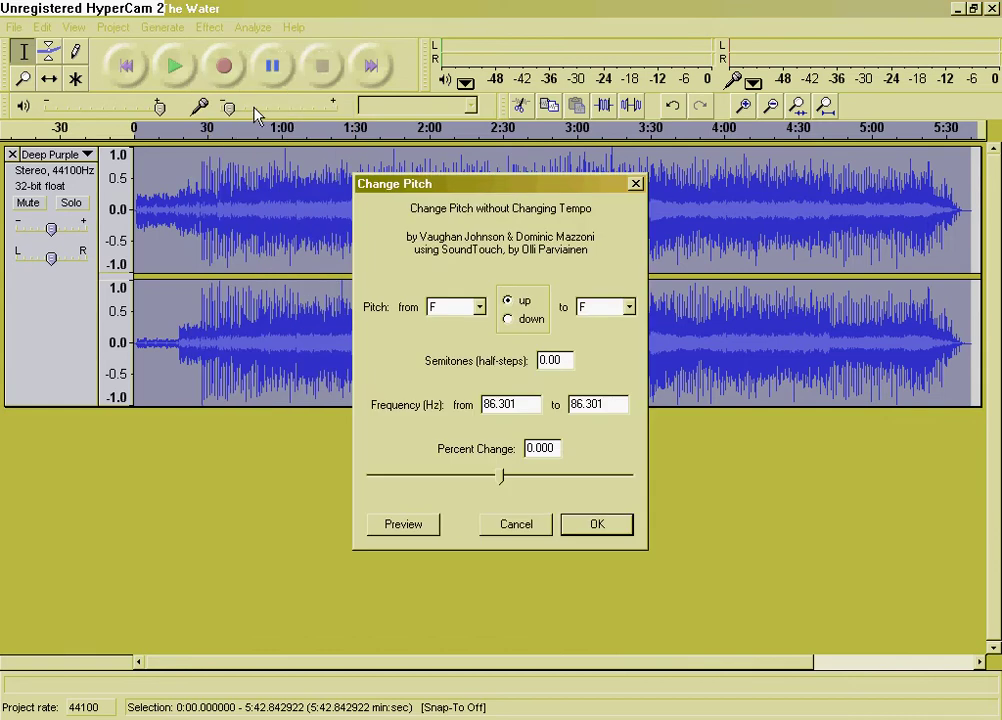
left_click_drag(502, 478, 542, 470)
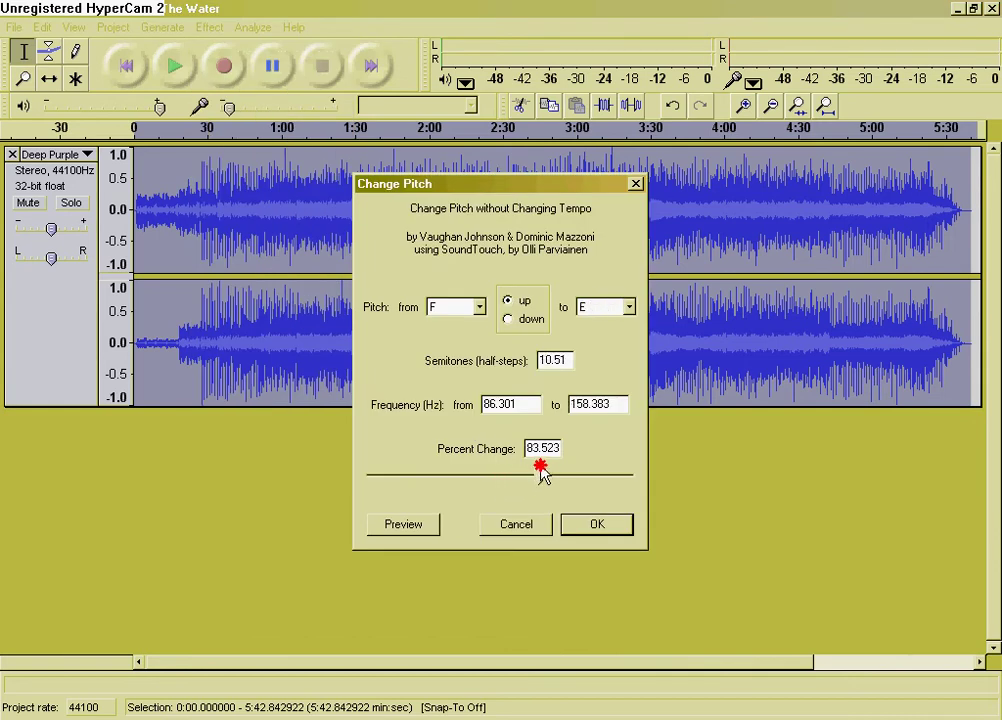
left_click(604, 527)
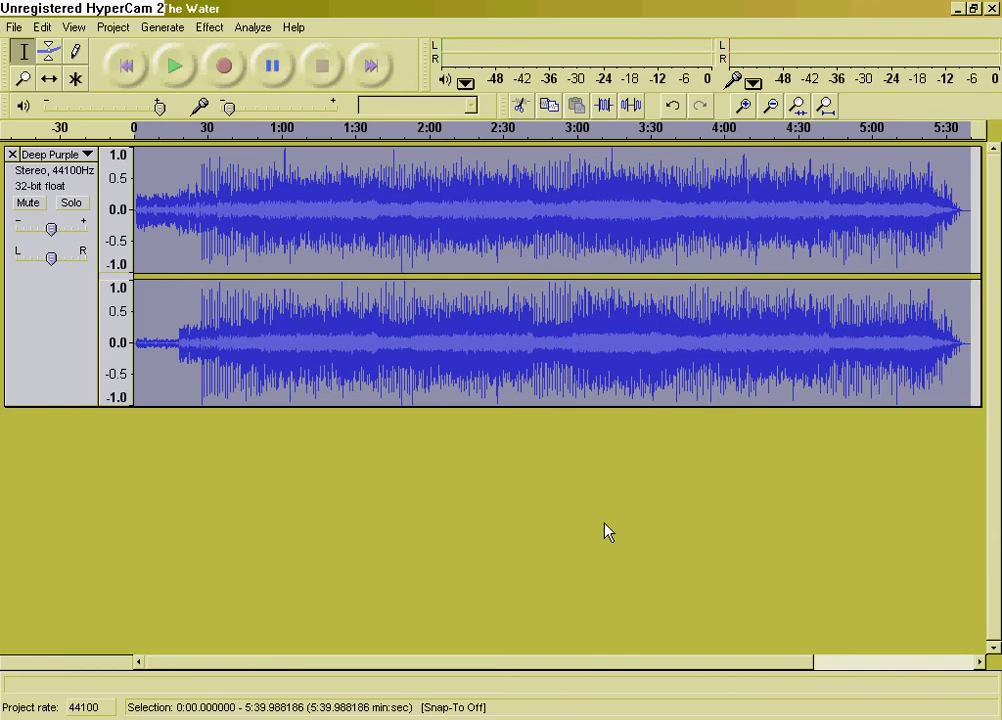
left_click(172, 67)
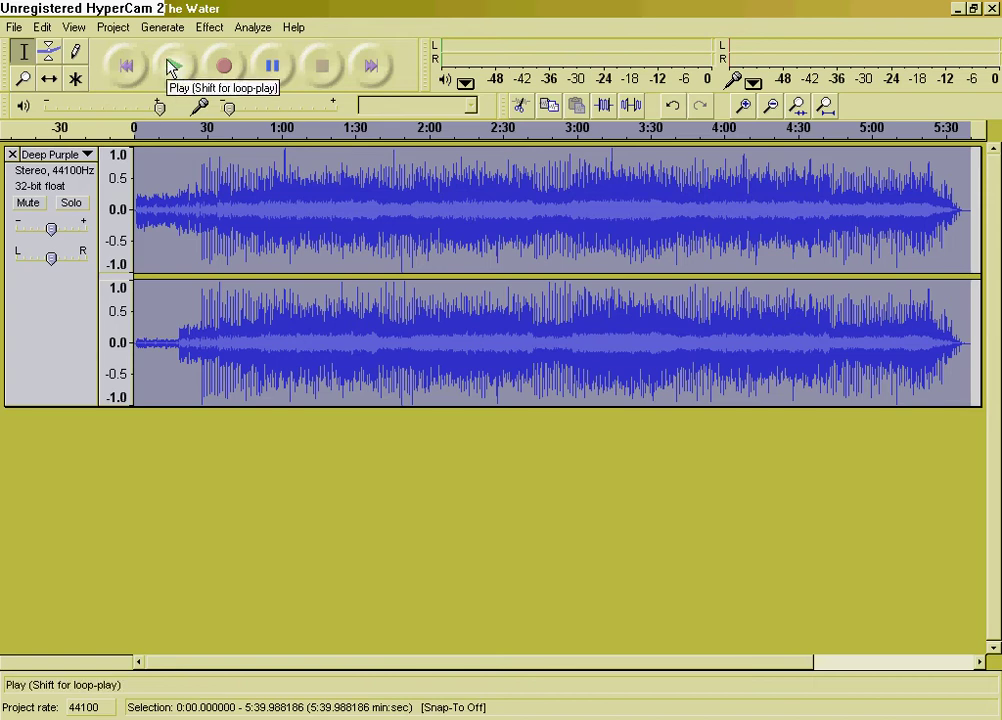
left_click(172, 67)
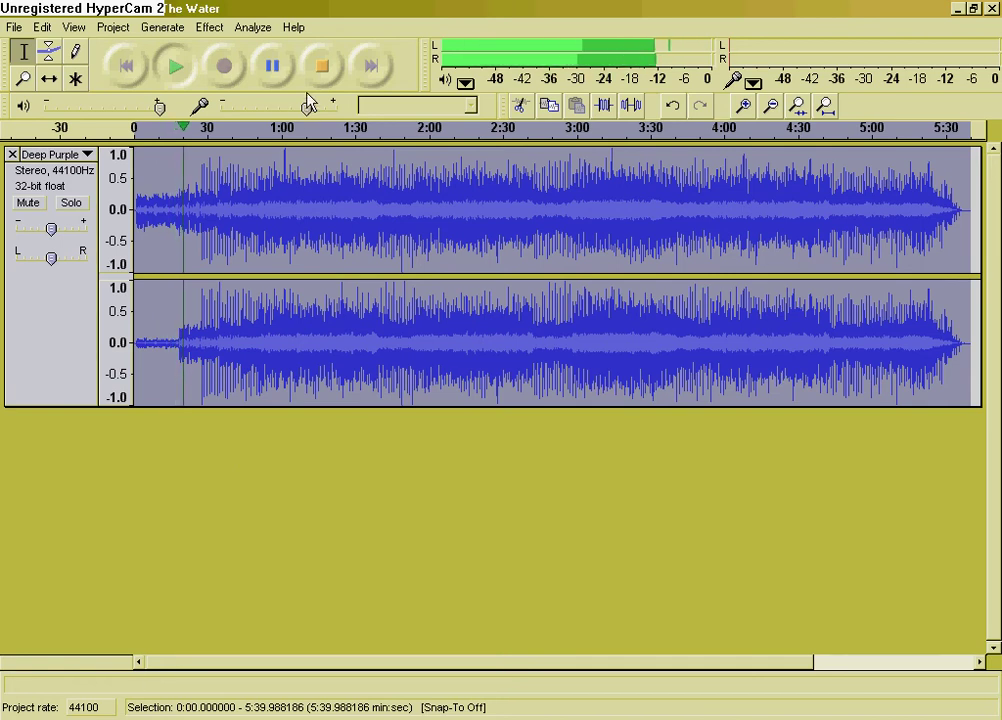
left_click(322, 66)
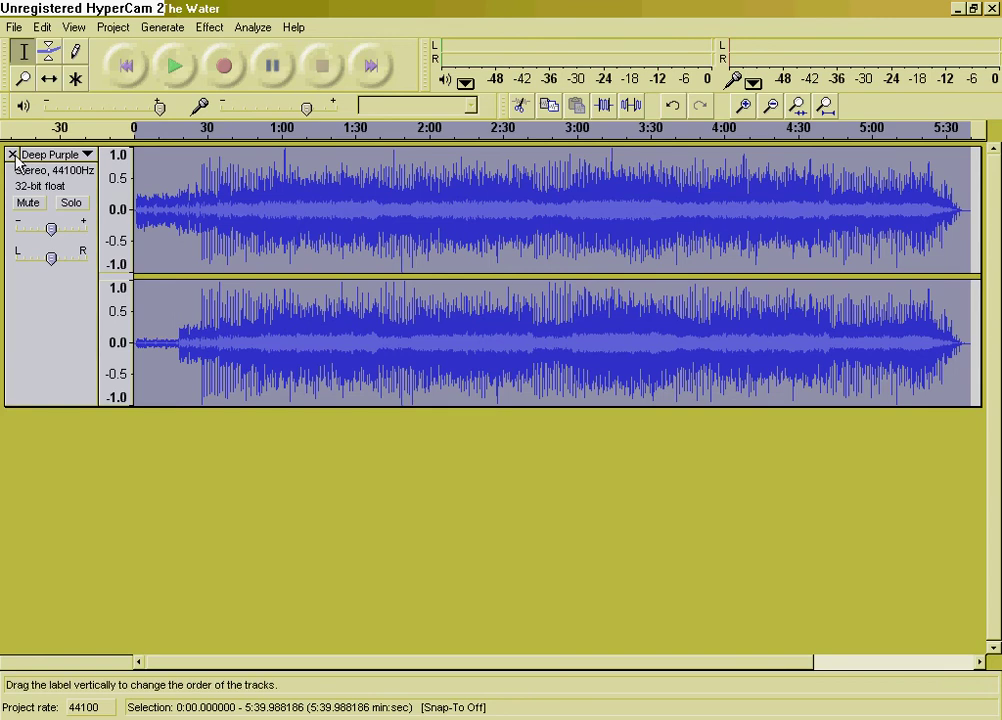
Cancel the song's WAV export and close the Deep Purple track, emptying the project
left_click(15, 28)
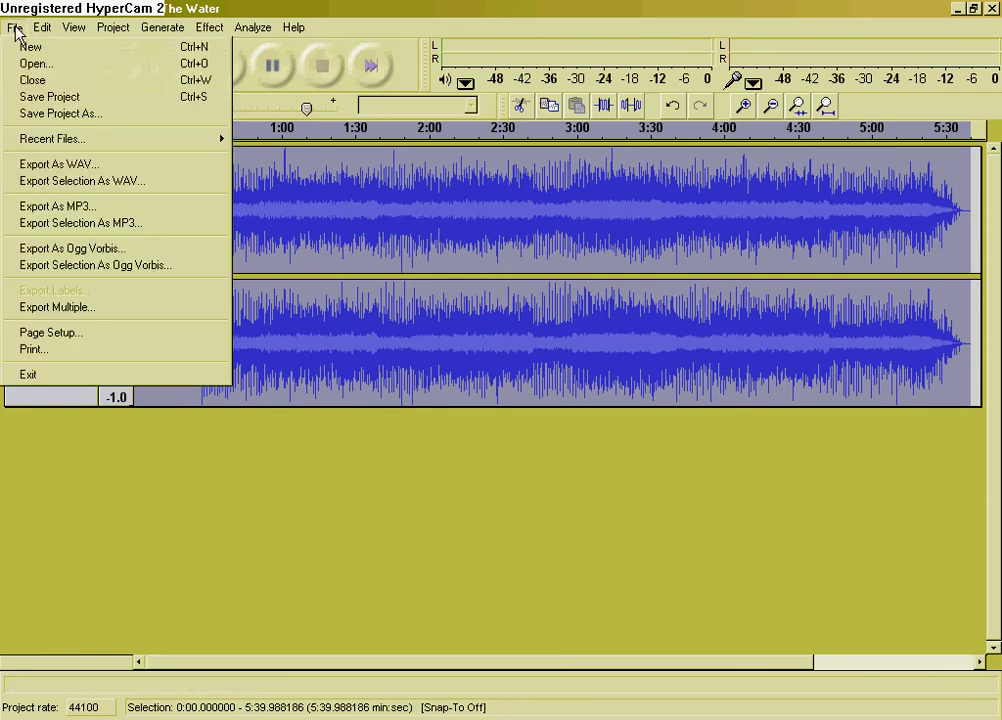
left_click(55, 168)
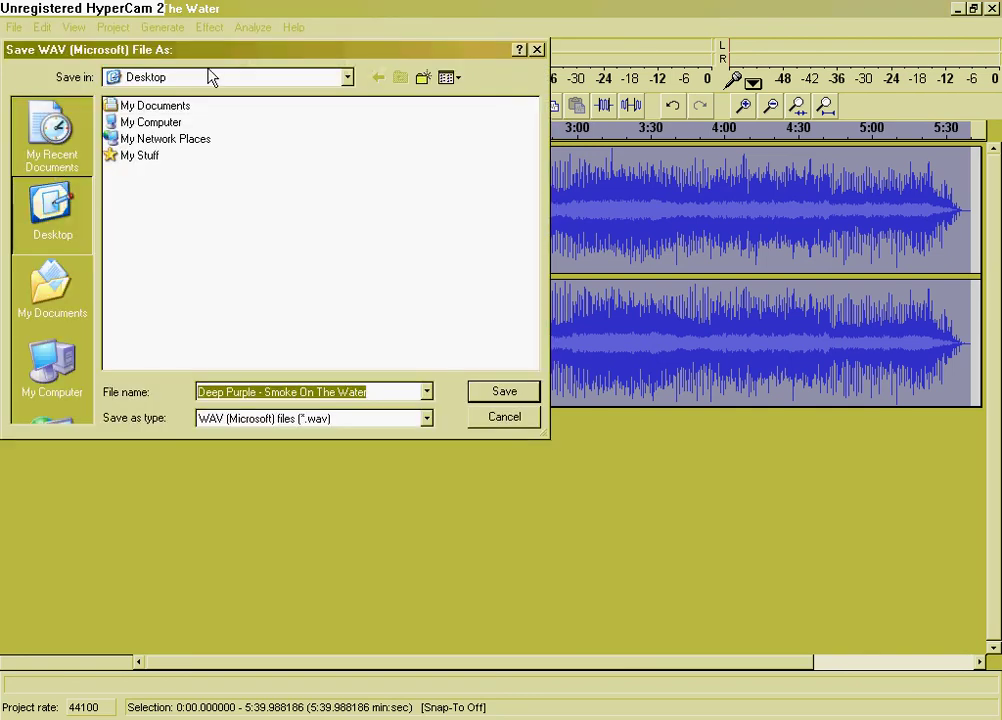
left_click_drag(228, 49, 375, 126)
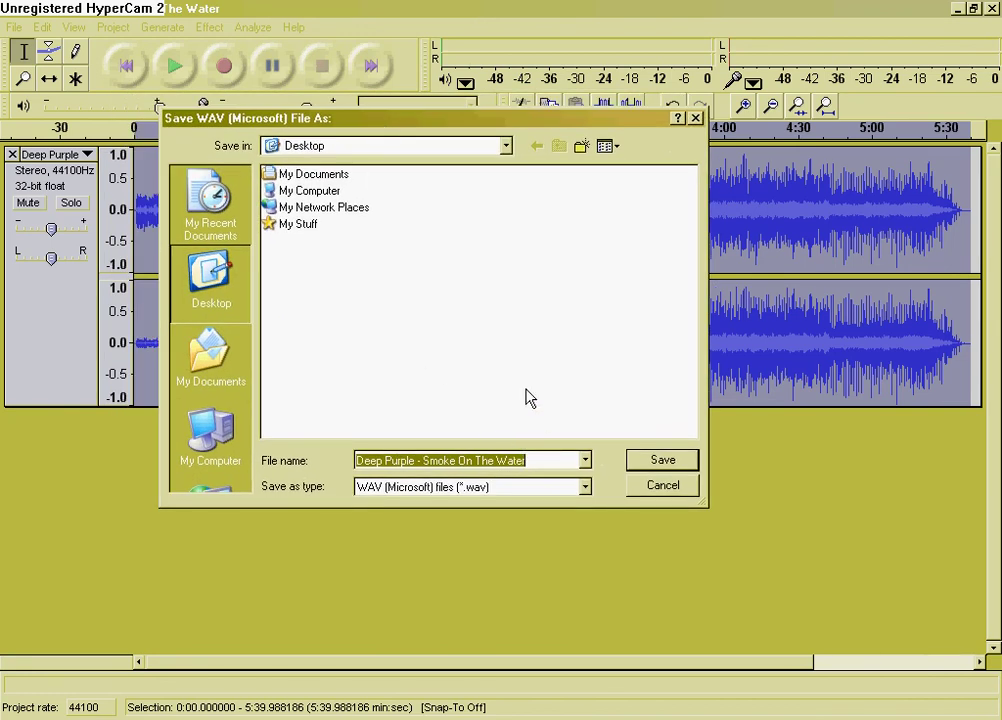
left_click(633, 492)
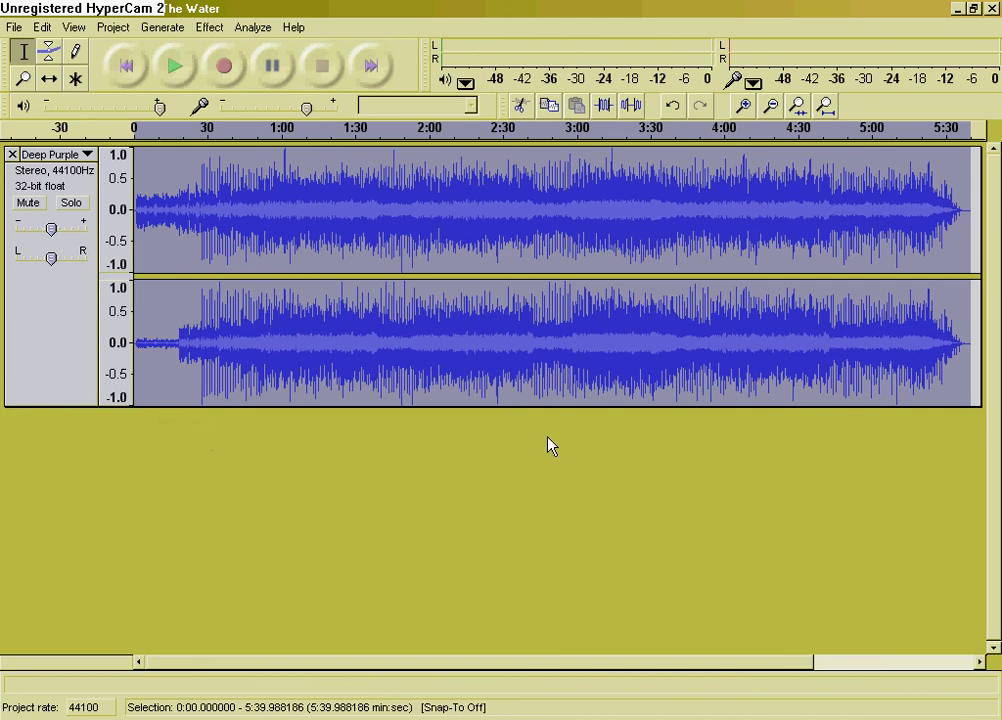
left_click(12, 155)
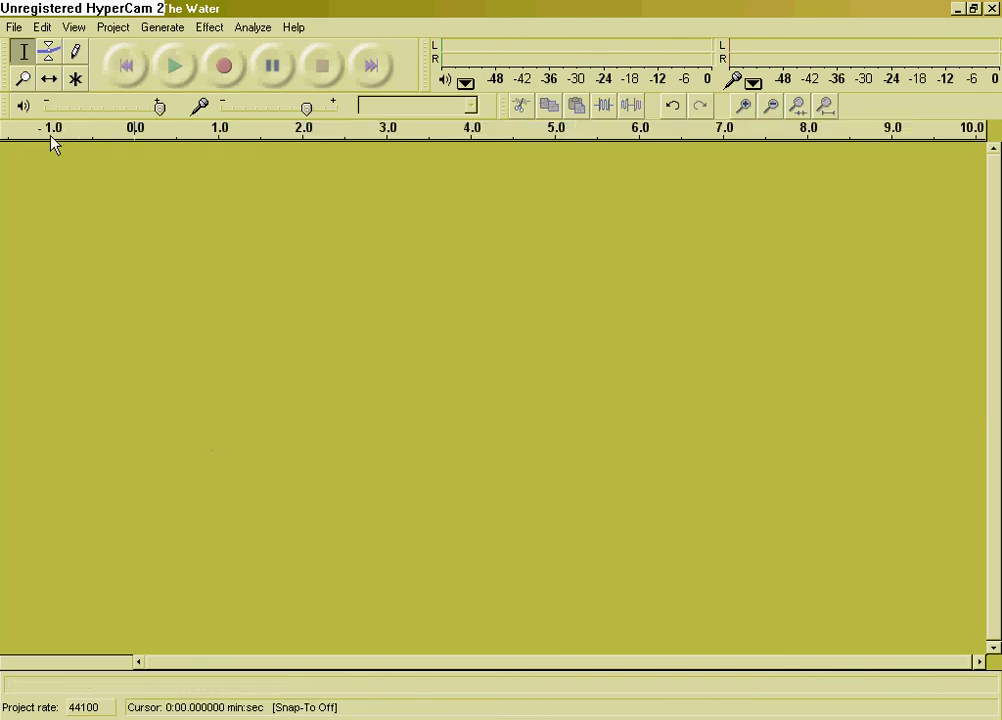
Record about four seconds of voice onto a new mono track and select it all
left_click(223, 66)
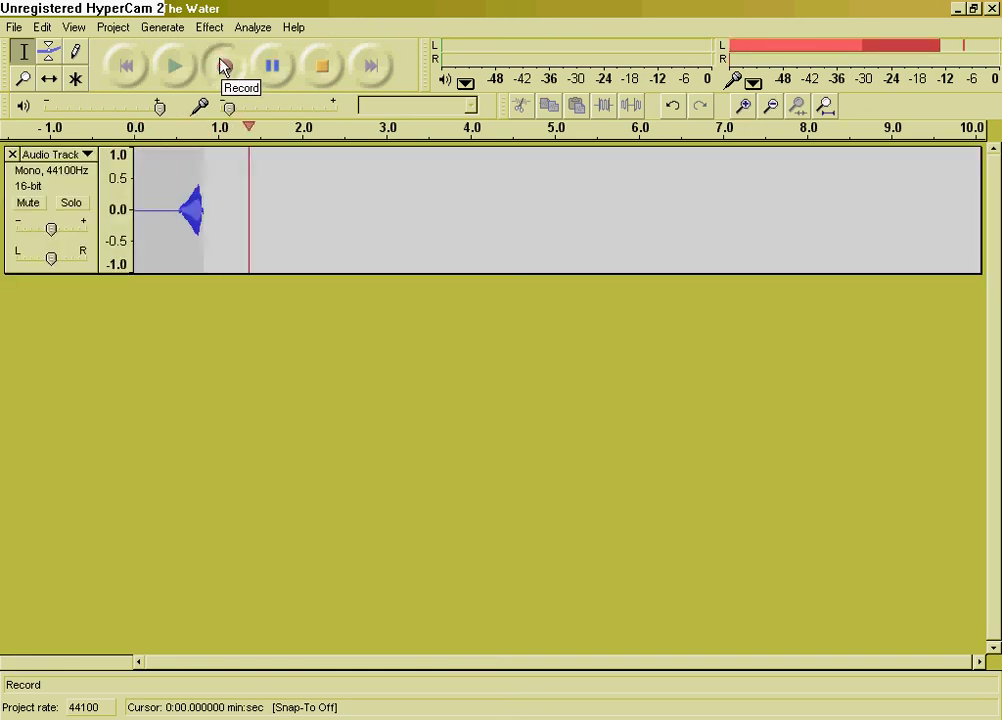
left_click(324, 66)
left_click(5, 235)
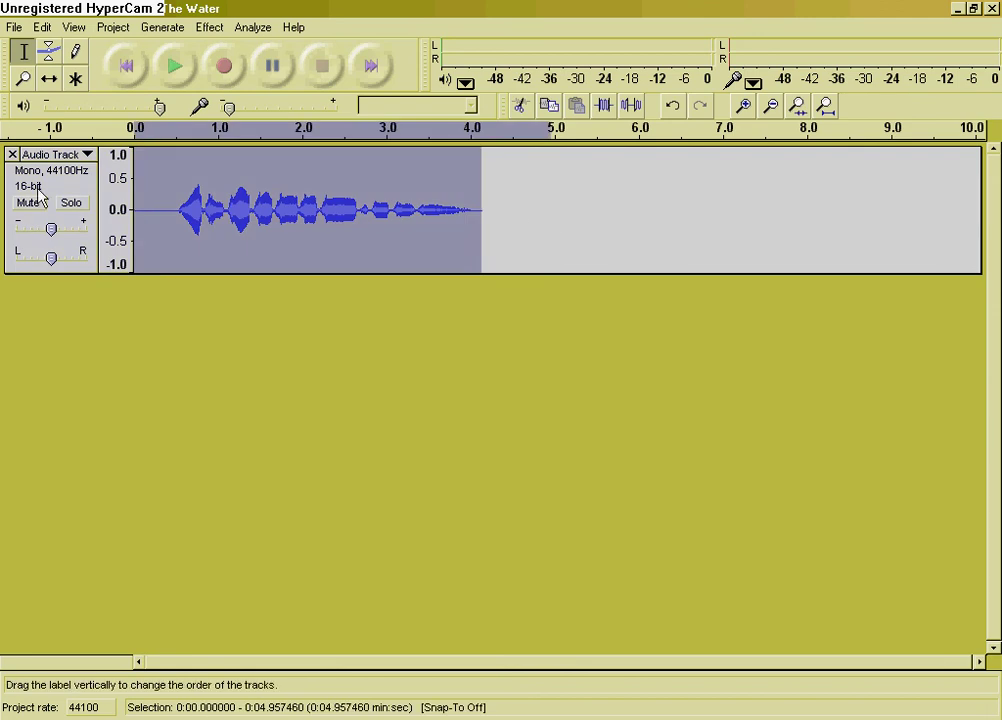
left_click(210, 27)
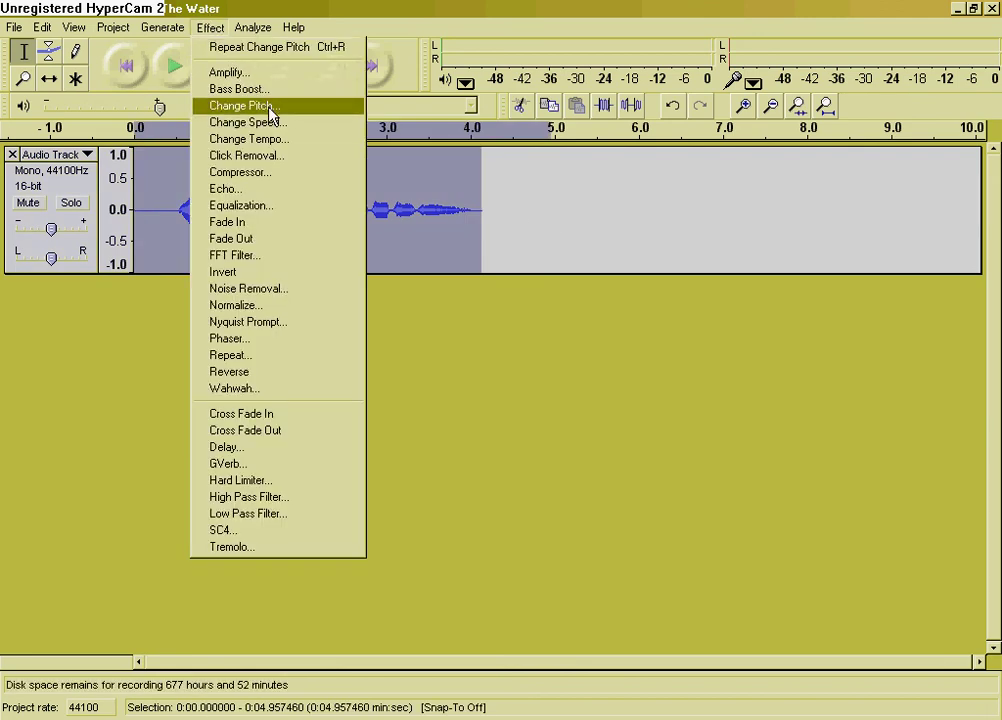
Raise the voice clip 10.51 semitones with Change Pitch and play back the result
left_click(268, 108)
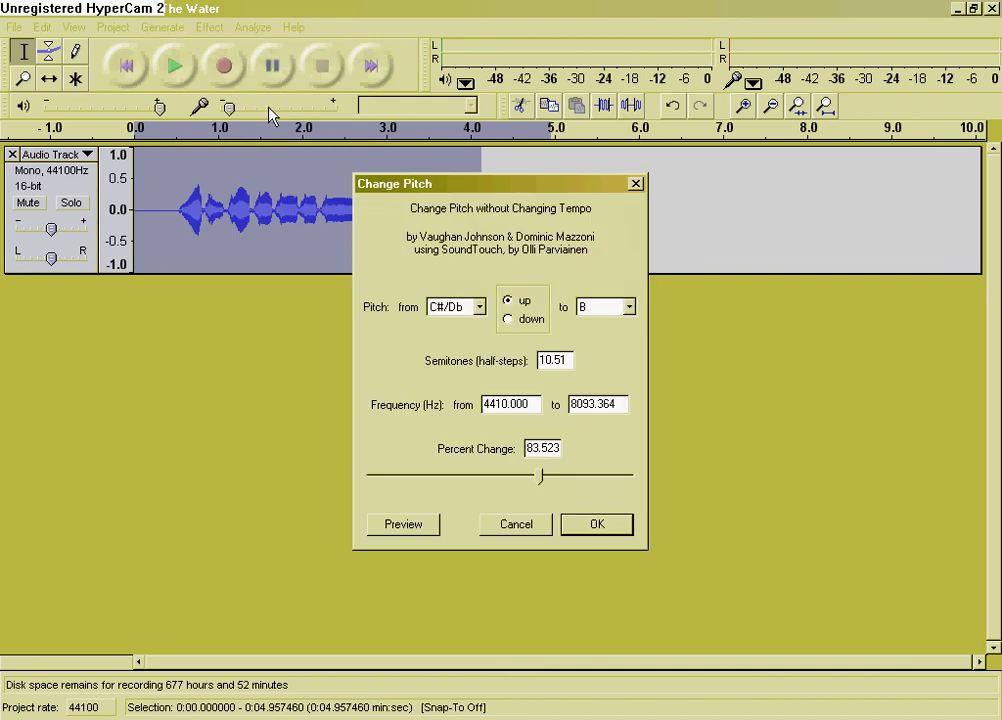
left_click(605, 525)
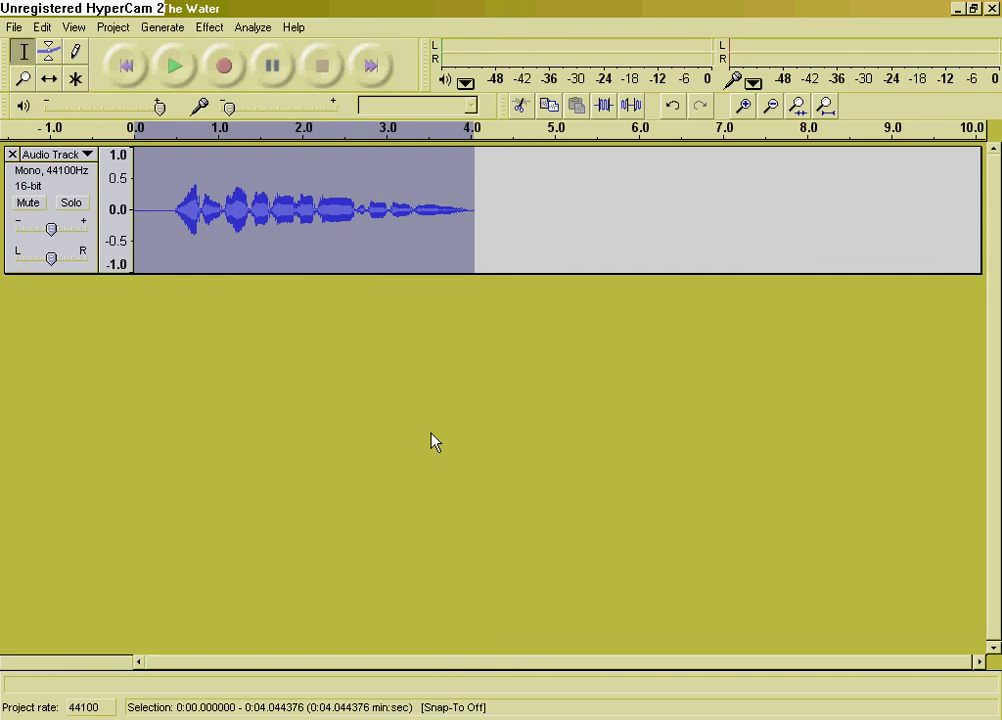
left_click(172, 65)
left_click(14, 27)
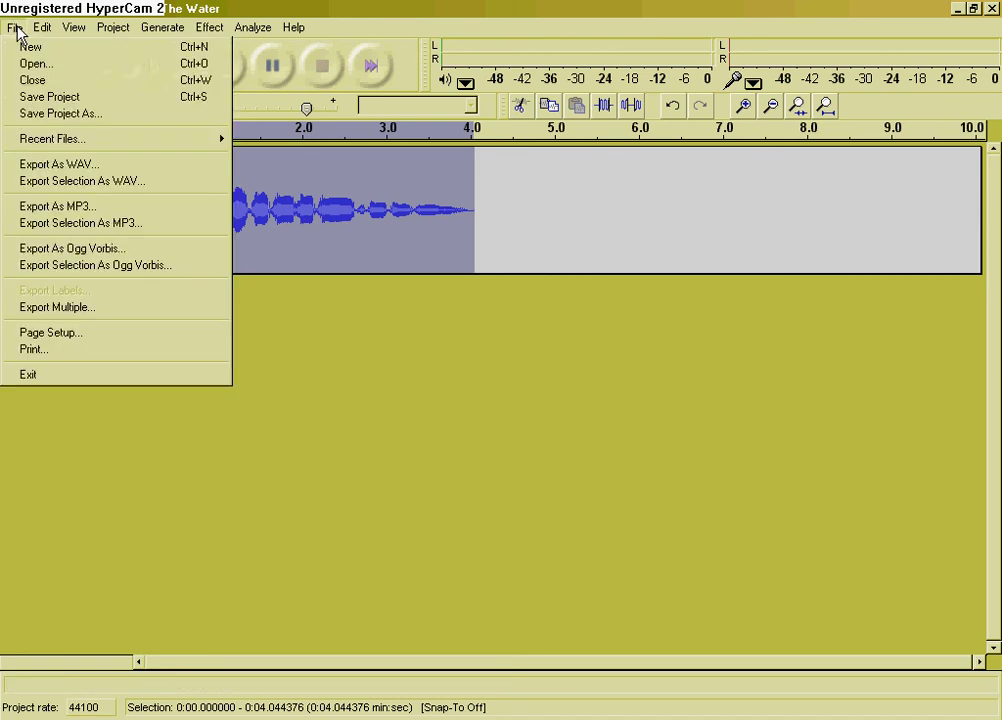
Start a WAV export of the voice clip to My Music, then close the save window unsaved
left_click(103, 166)
left_click_drag(539, 456, 347, 465)
left_click(552, 461)
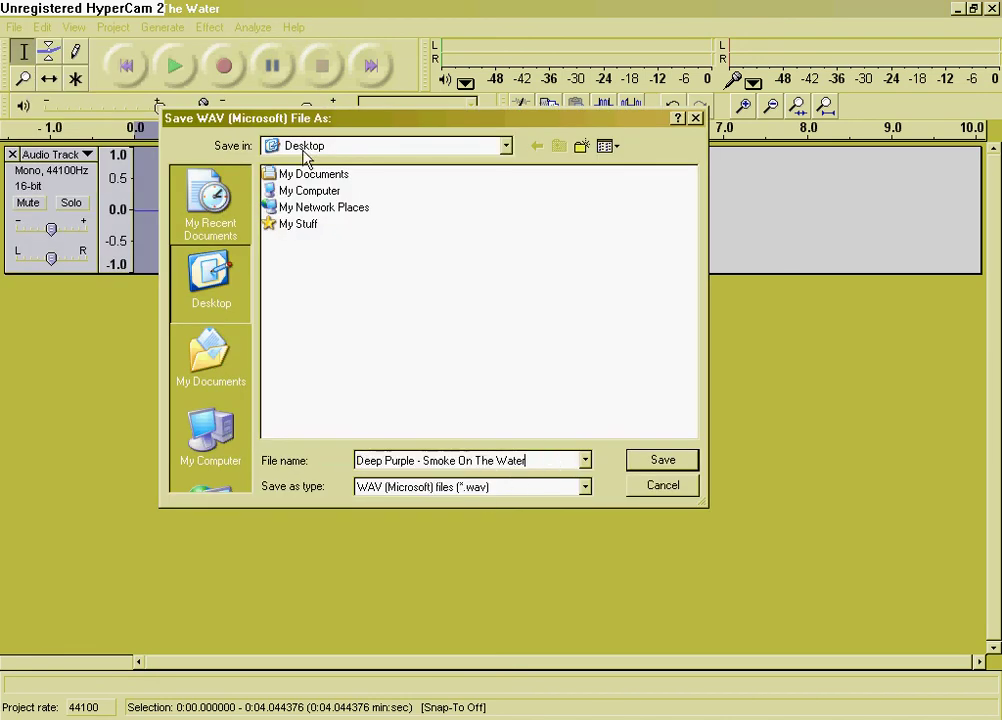
left_click(210, 355)
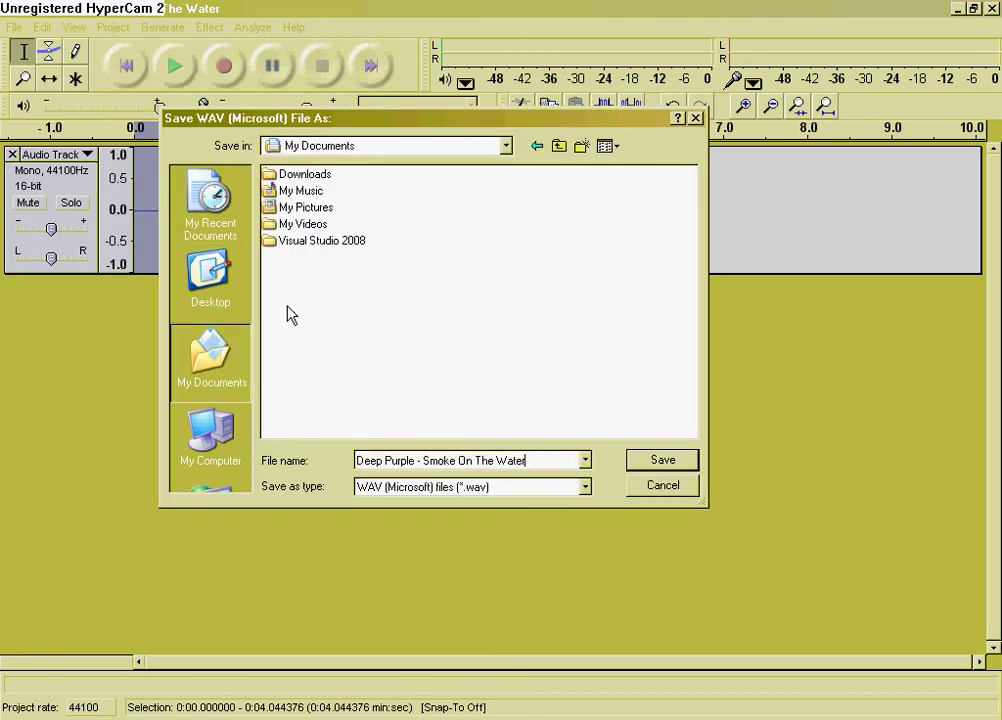
double_click(312, 192)
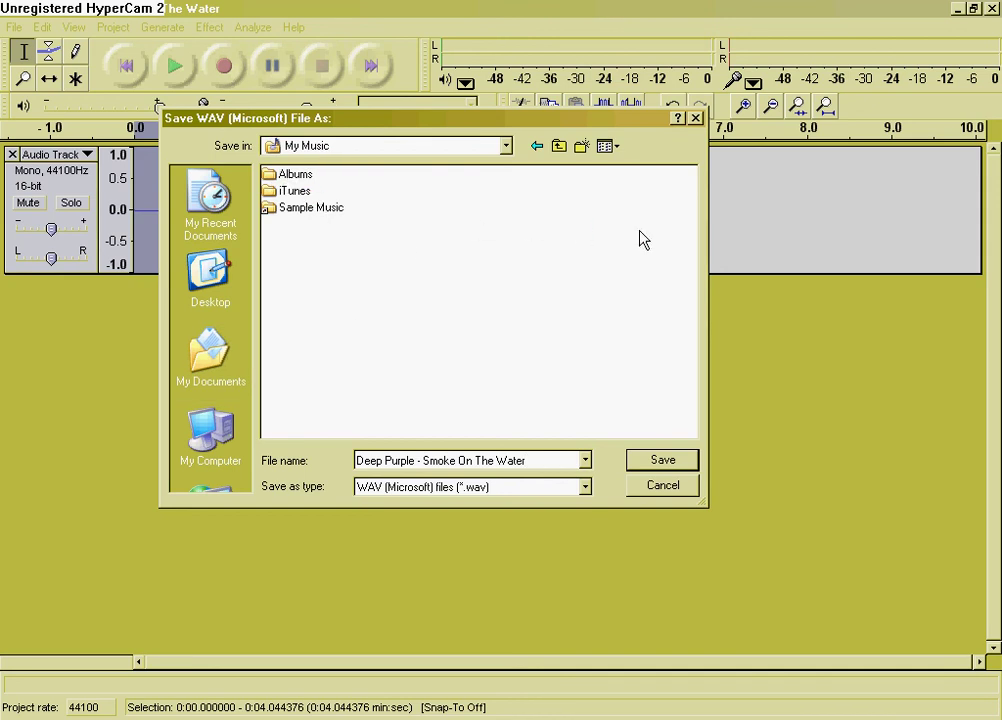
left_click(695, 117)
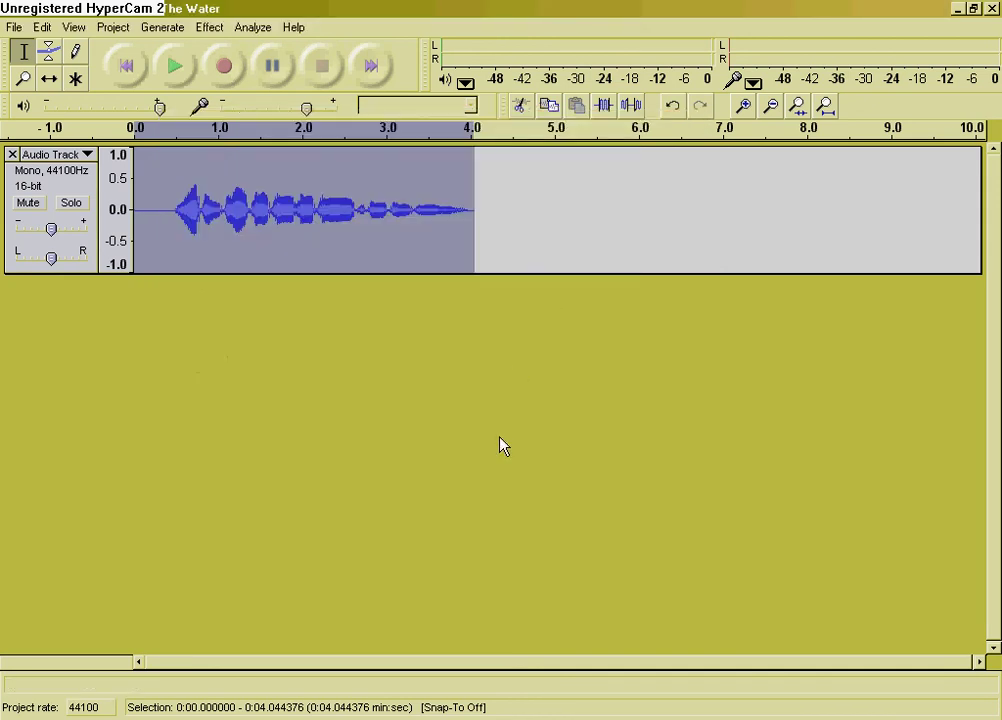